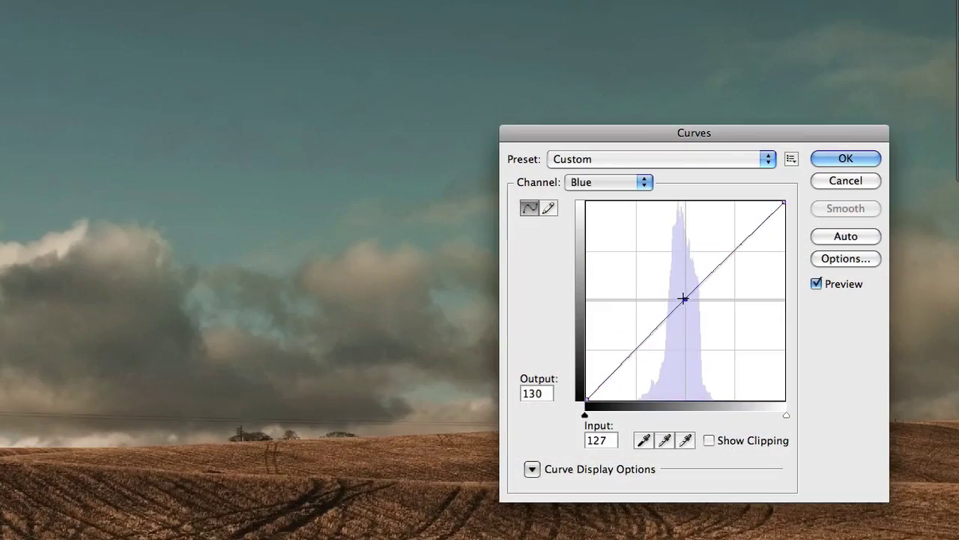
- Switch Curves to the RGB channel and raise the point's Output from 169 to 170
key(super+2)
drag(702, 263, 702, 262)
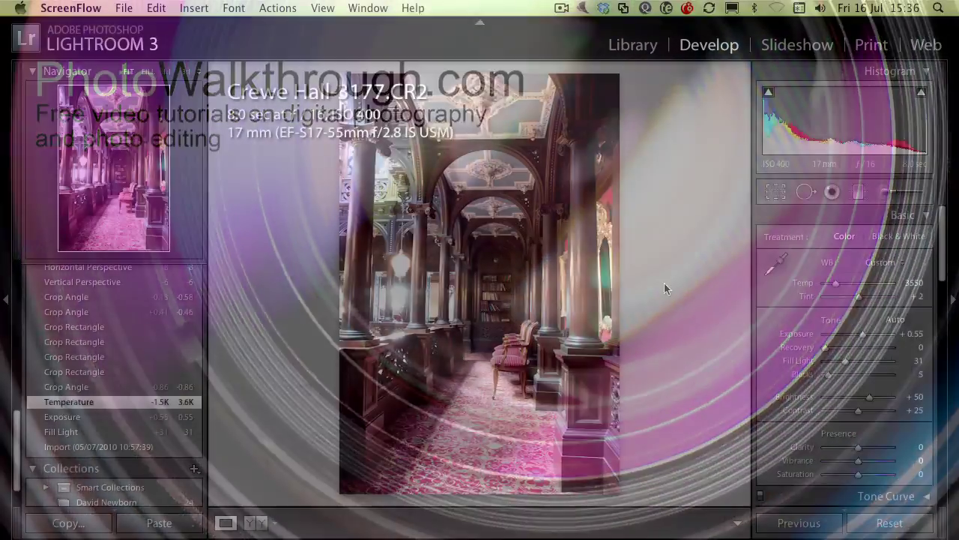
- In the Lens Corrections Profile tab, enable profile corrections to apply the Canon EF-S 17-55 profile
scroll(945, 234, down, 1)
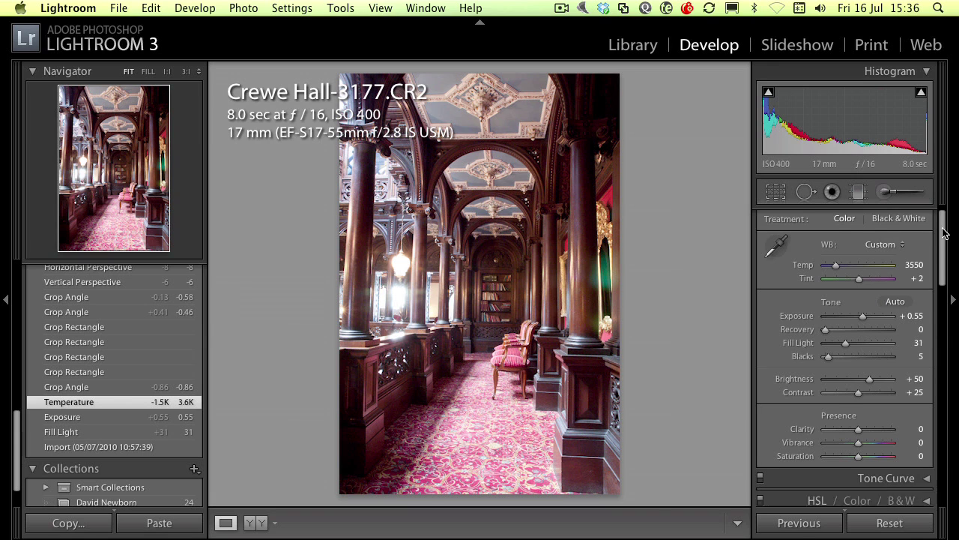
drag(944, 233, 932, 399)
scroll(847, 337, up, 3)
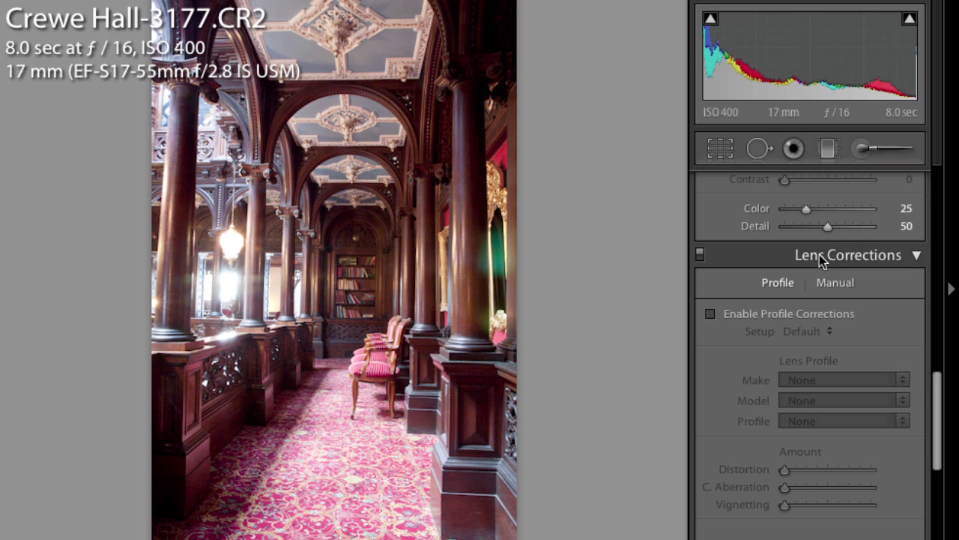
click(830, 282)
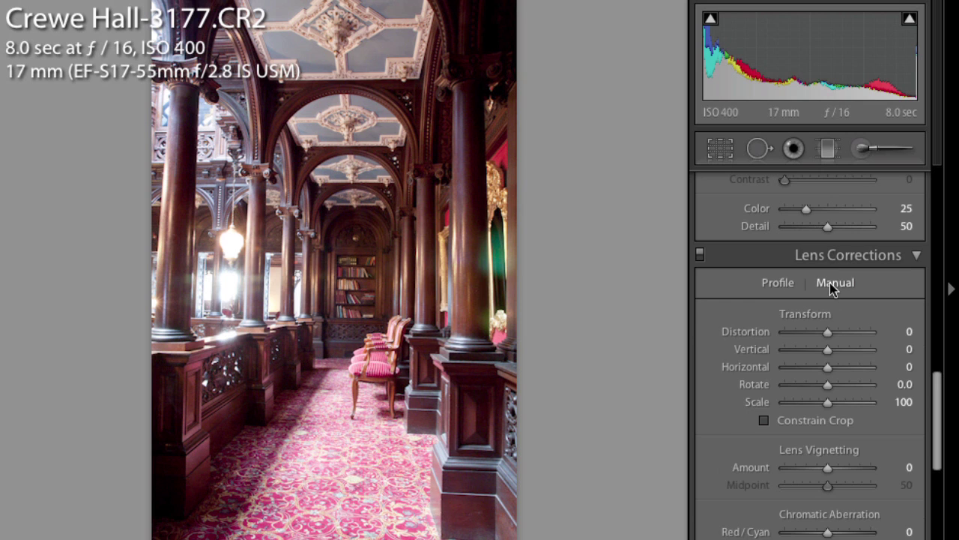
click(778, 282)
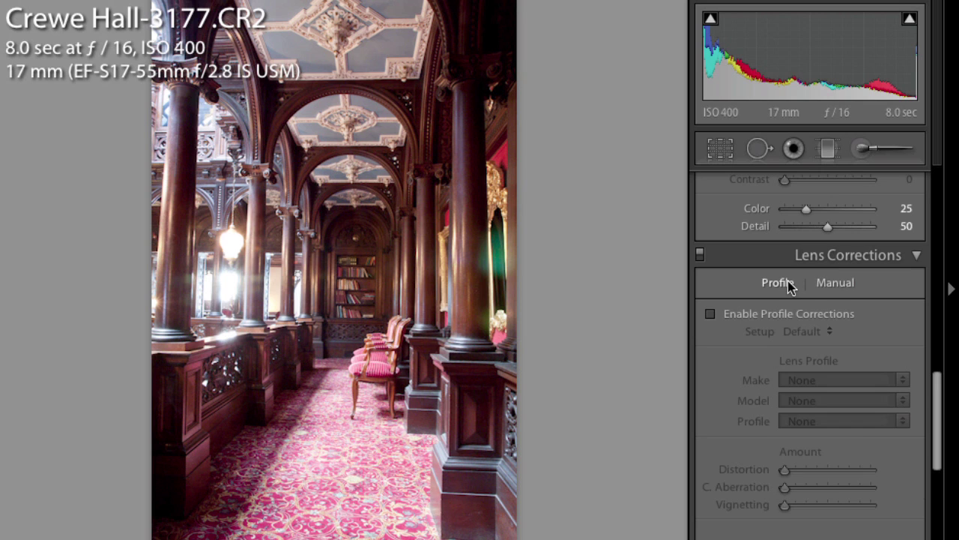
click(736, 314)
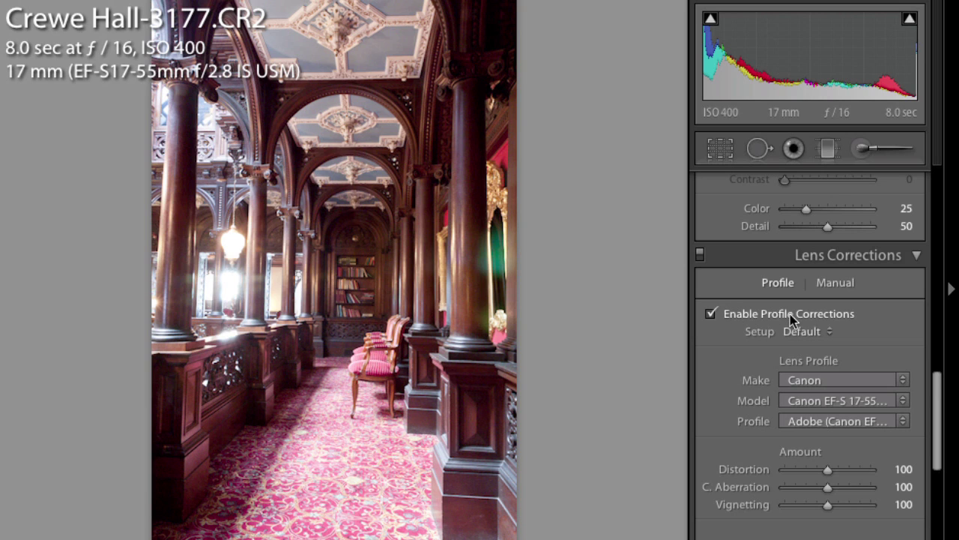
- Set the lens profile Setup to Auto, leaving Make as Canon and Model as EF-S 17-55mm
click(802, 330)
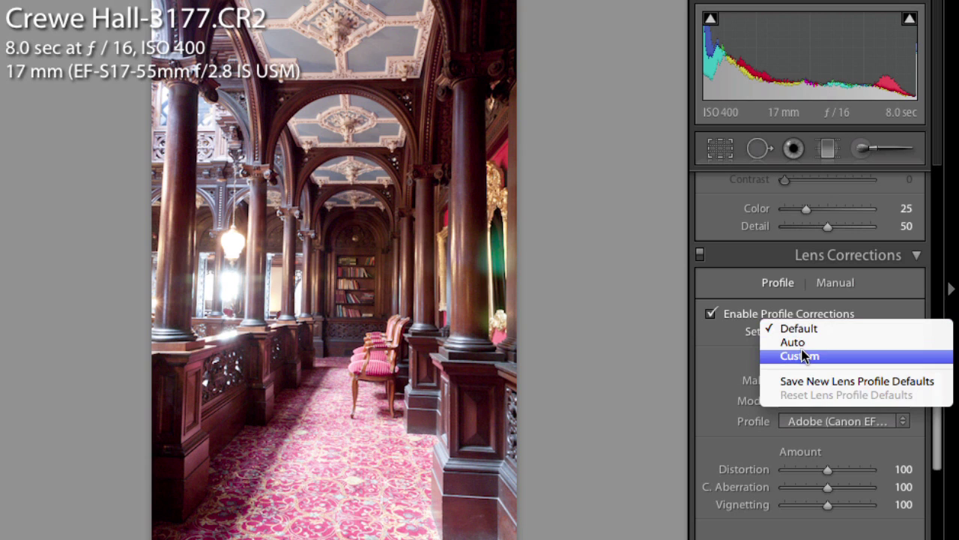
click(802, 343)
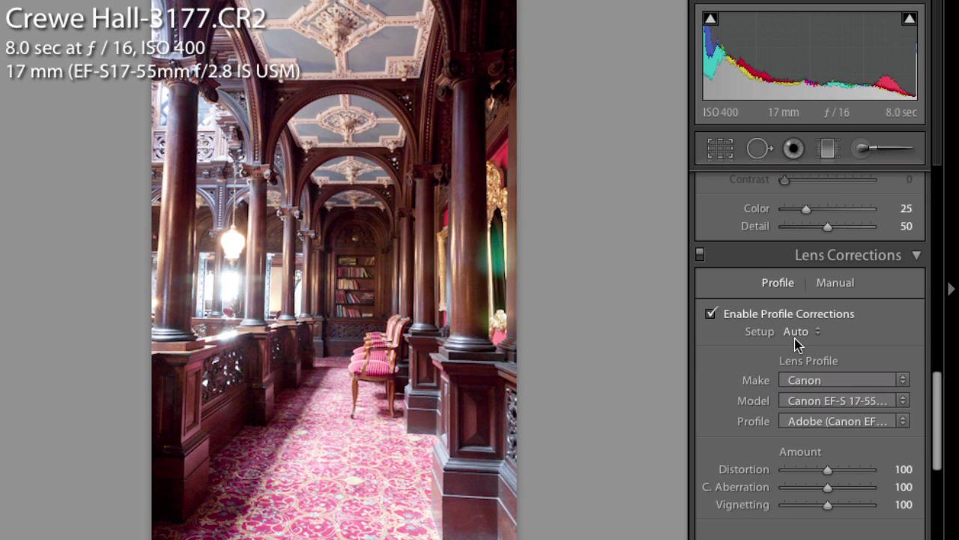
click(810, 382)
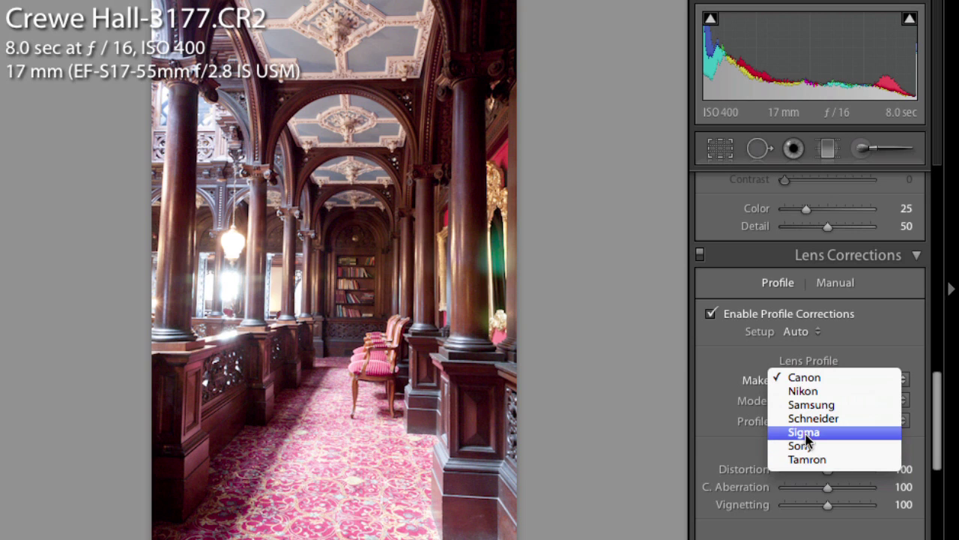
click(831, 377)
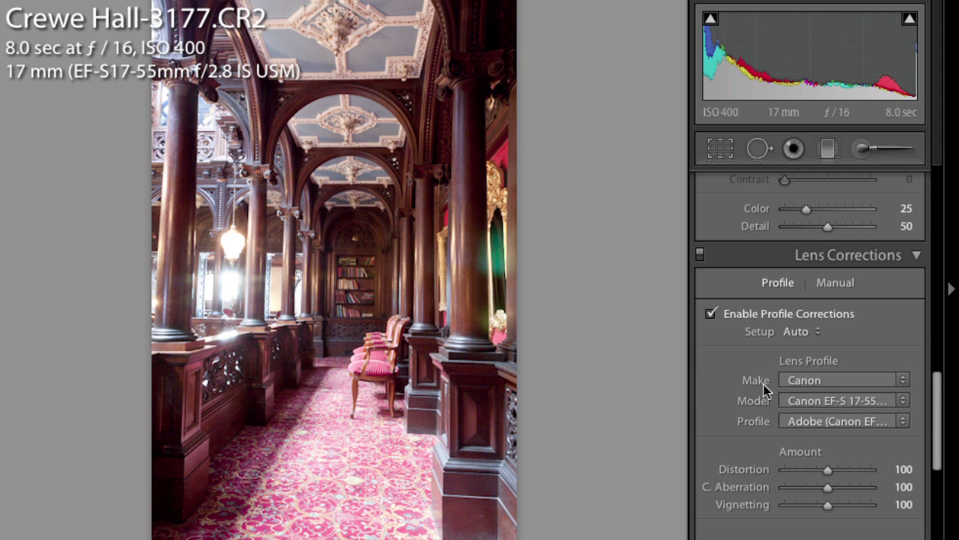
click(835, 400)
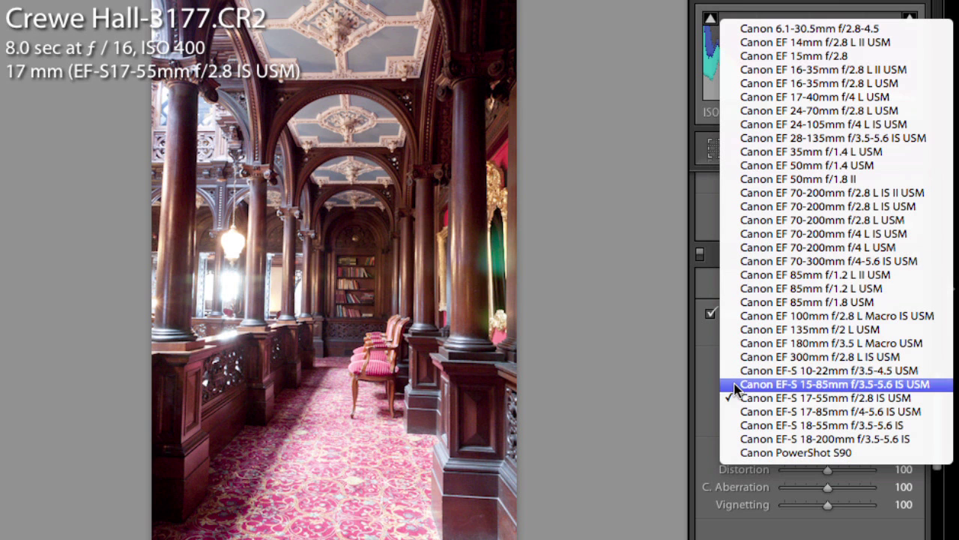
click(712, 392)
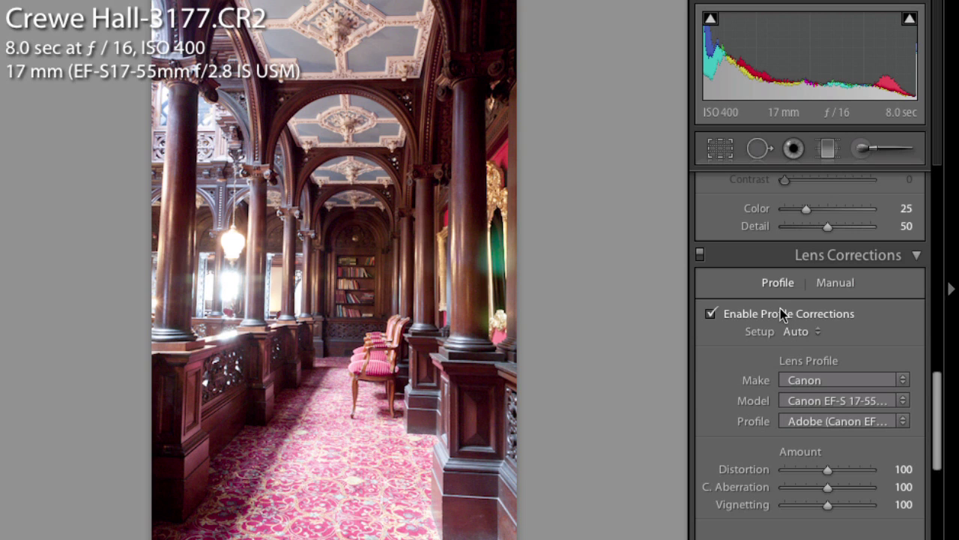
- Move the profile Distortion amount slider up and back to 102, so Setup becomes Custom
click(799, 332)
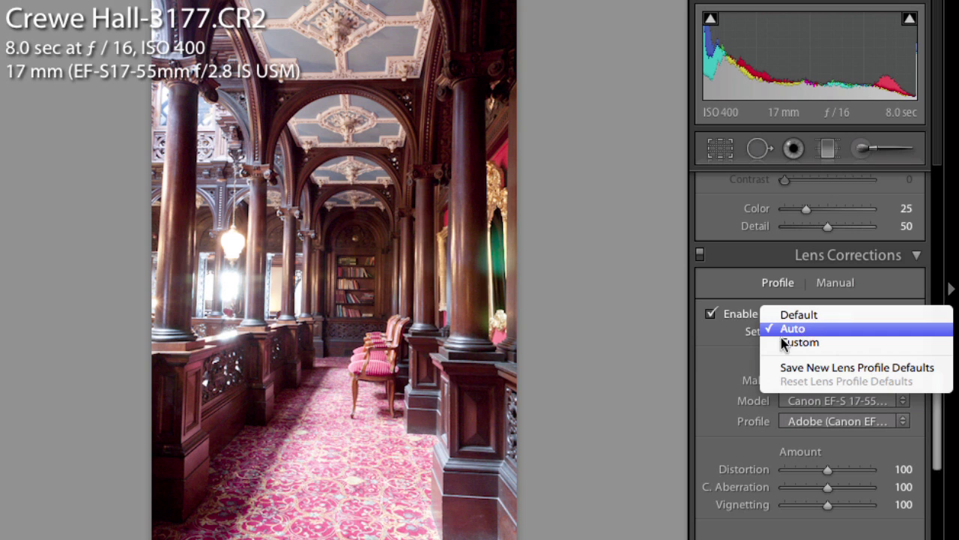
click(729, 357)
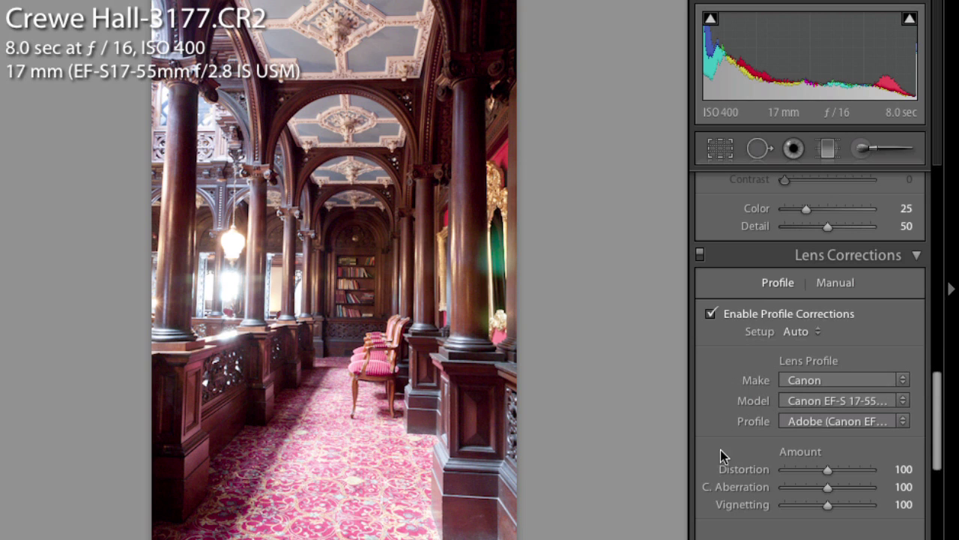
click(830, 470)
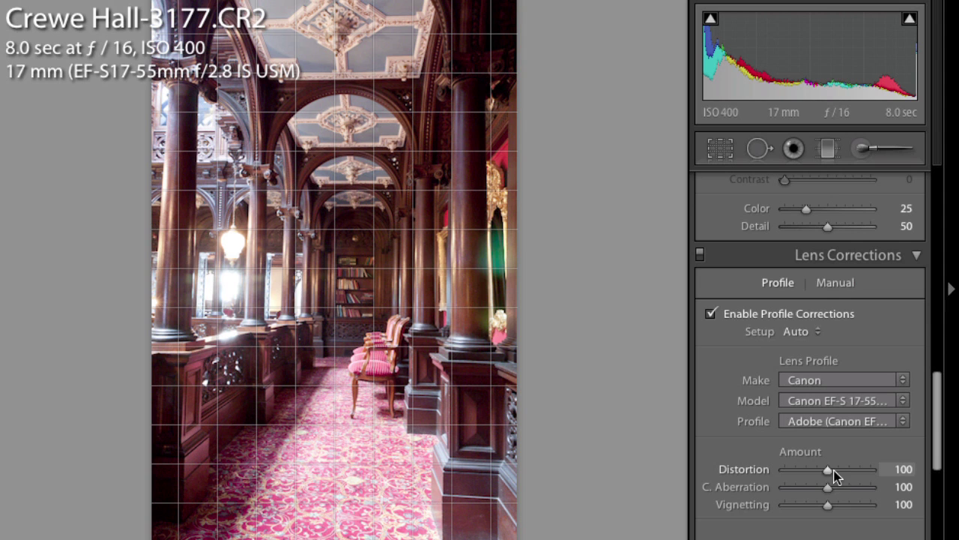
mouse_move(827, 470)
mouse_down()
mouse_move(870, 471)
mouse_move(784, 472)
mouse_move(880, 473)
mouse_move(835, 470)
mouse_up()
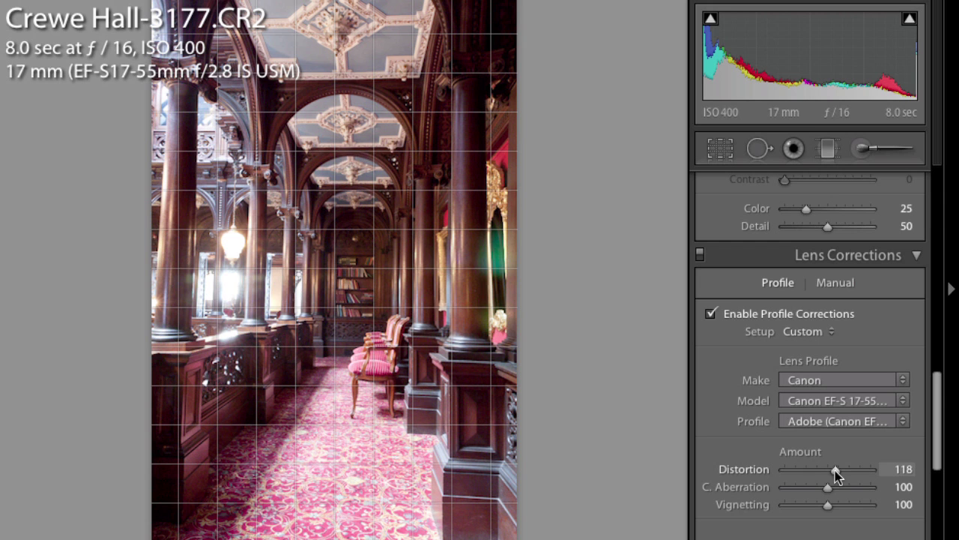
drag(836, 469, 864, 469)
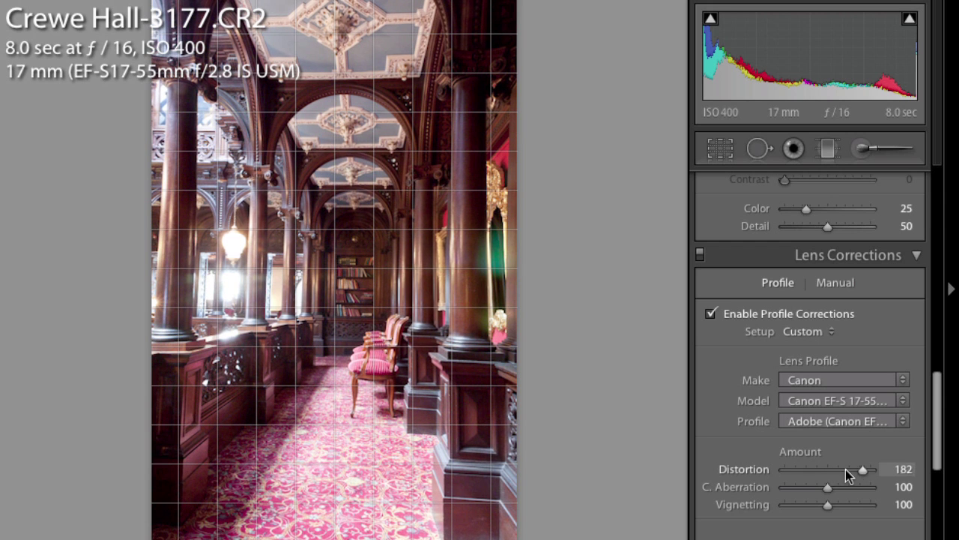
mouse_move(846, 469)
mouse_down()
mouse_move(807, 469)
mouse_move(829, 470)
mouse_up()
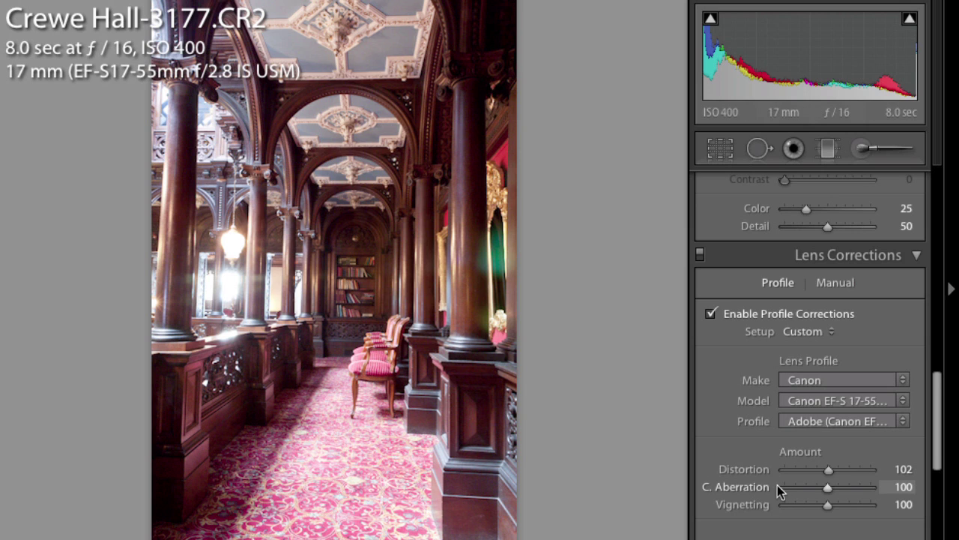
mouse_move(826, 488)
mouse_down()
mouse_move(851, 491)
mouse_move(801, 491)
mouse_move(826, 495)
mouse_up()
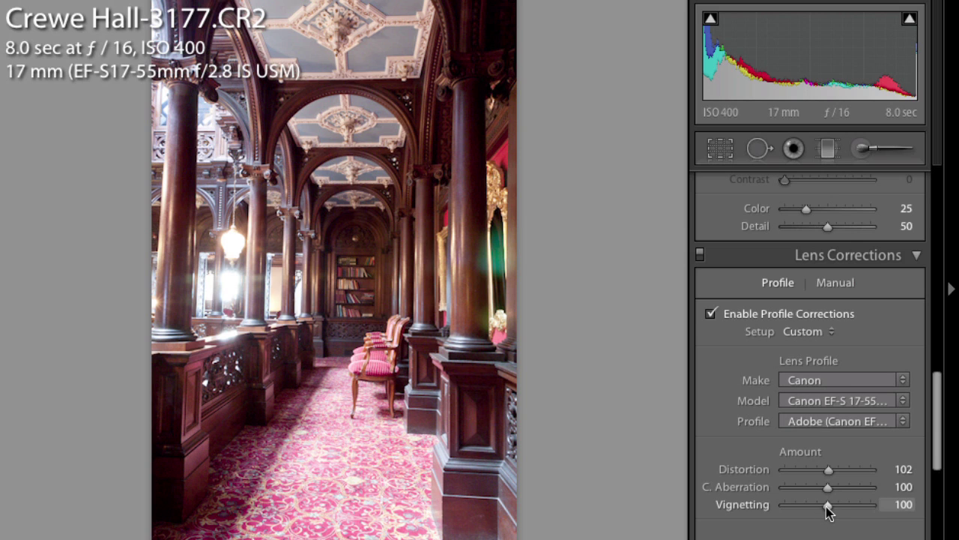
mouse_move(828, 510)
mouse_down()
mouse_move(865, 507)
mouse_move(792, 506)
mouse_move(839, 509)
mouse_move(829, 510)
mouse_up()
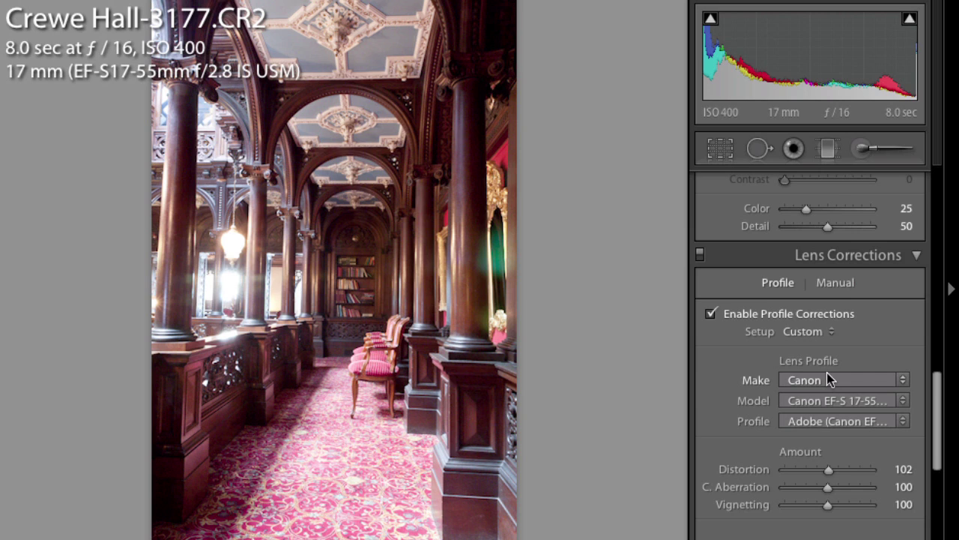
- Compare the photo with lens corrections off and on, then enter a Distortion amount of 100
click(700, 257)
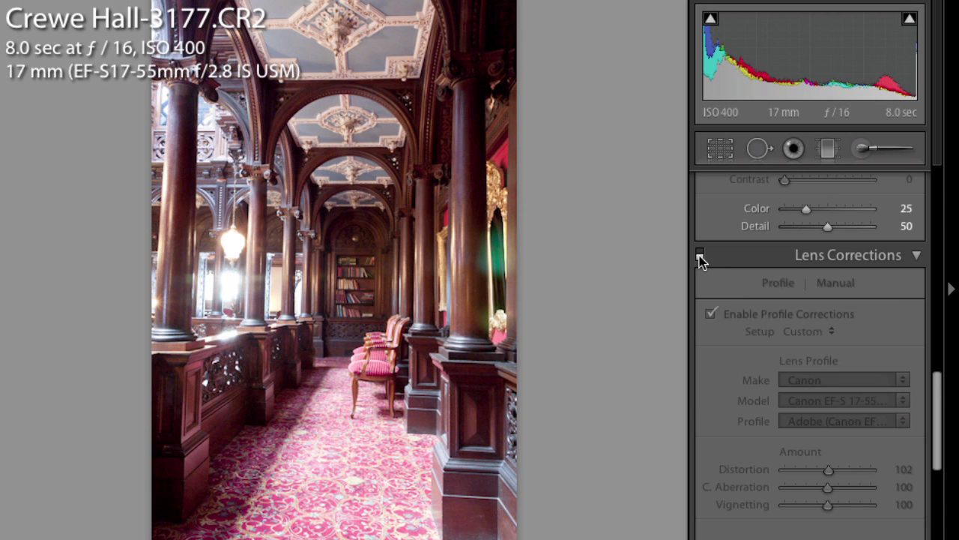
click(700, 256)
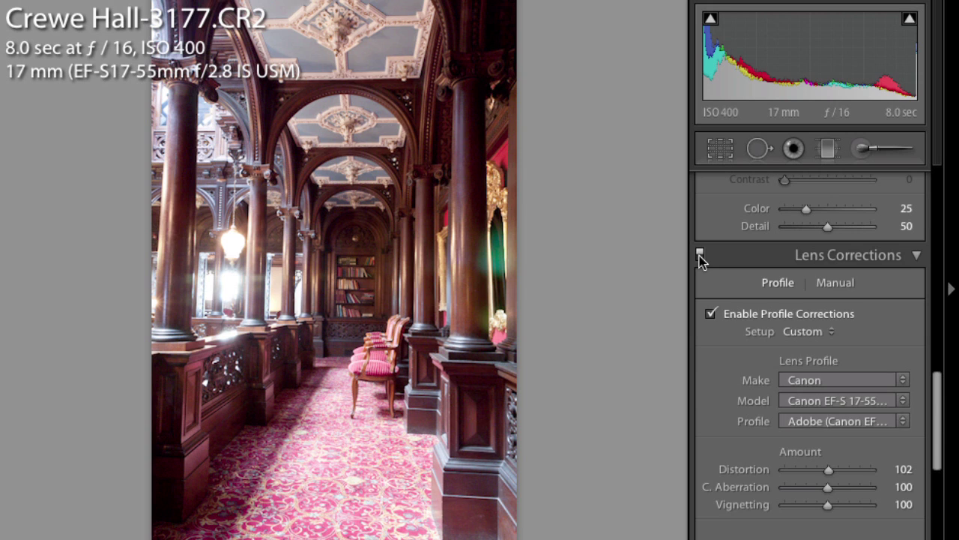
click(700, 257)
click(699, 256)
click(901, 469)
text(1)
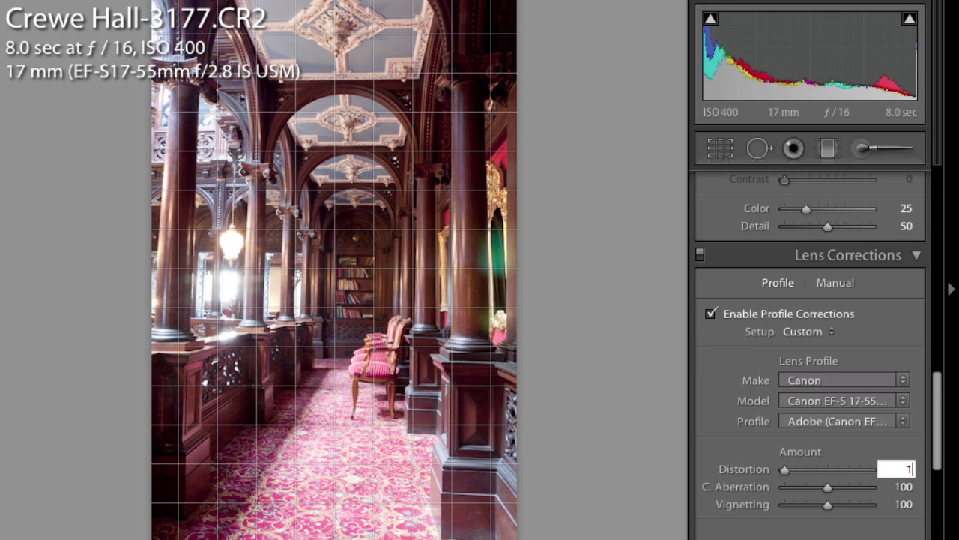
text(00)
key(Return)
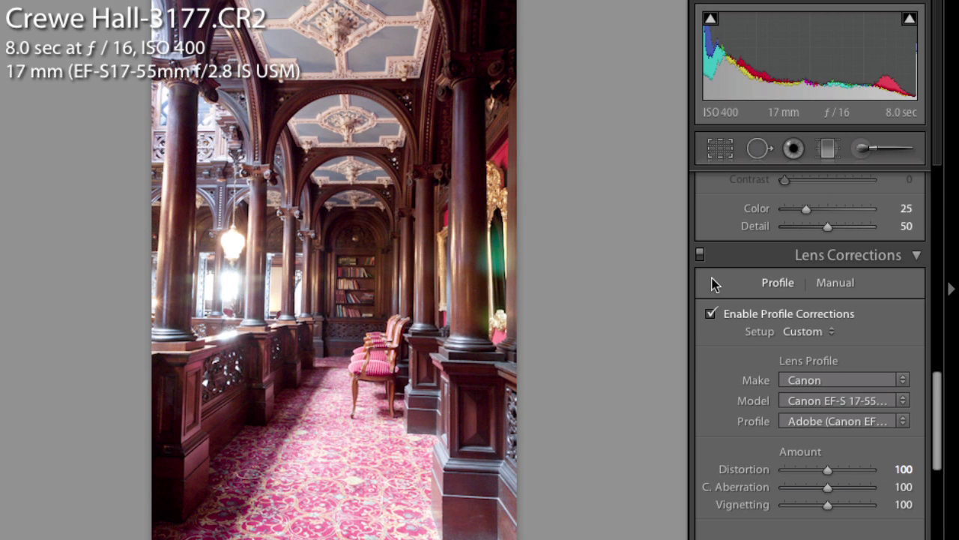
- Toggle lens corrections off and on repeatedly to compare, leaving them enabled
click(699, 256)
click(700, 257)
click(700, 257)
click(700, 256)
click(700, 257)
click(700, 256)
click(700, 256)
click(700, 257)
click(700, 256)
click(700, 256)
click(700, 256)
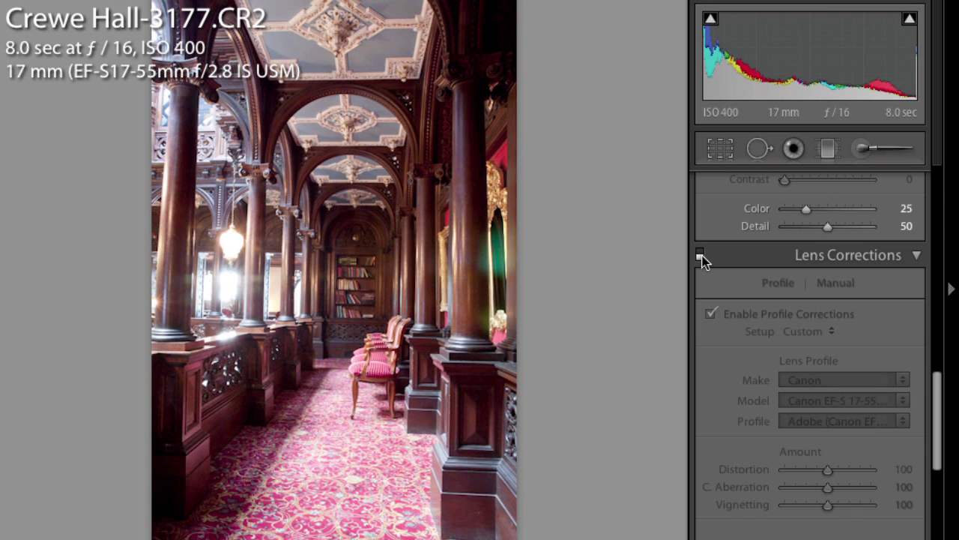
click(700, 256)
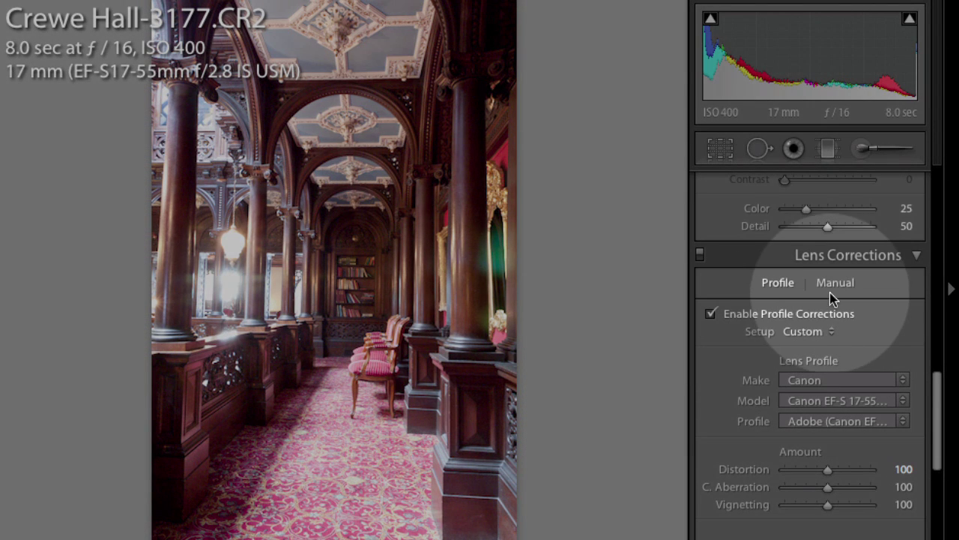
click(834, 282)
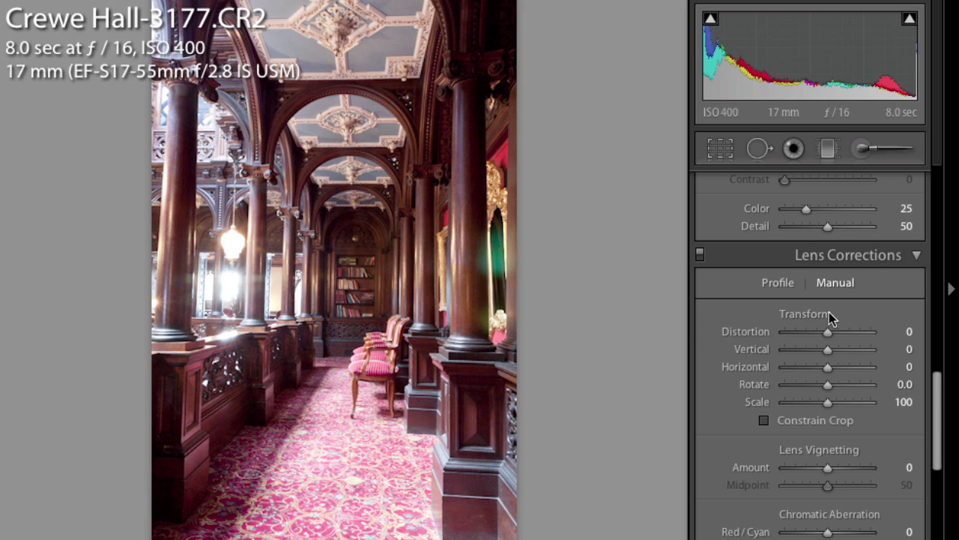
- Set the manual Transform Vertical value to -14 to straighten the columns
mouse_move(827, 338)
mouse_down()
mouse_move(833, 351)
mouse_move(820, 352)
mouse_up()
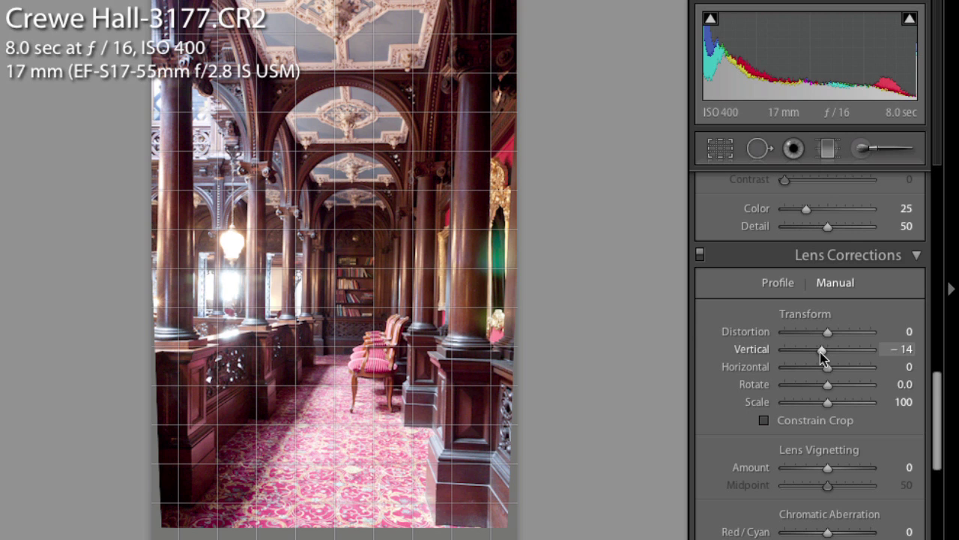
drag(820, 353, 820, 352)
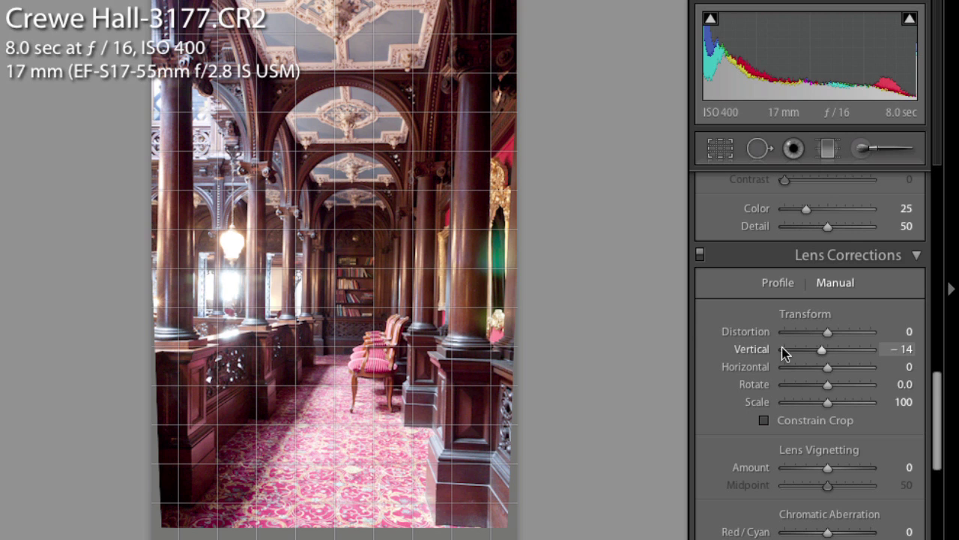
- Crop the left and right edges inward and reposition the photo to remove blank transform borders
click(720, 149)
drag(154, 268, 160, 267)
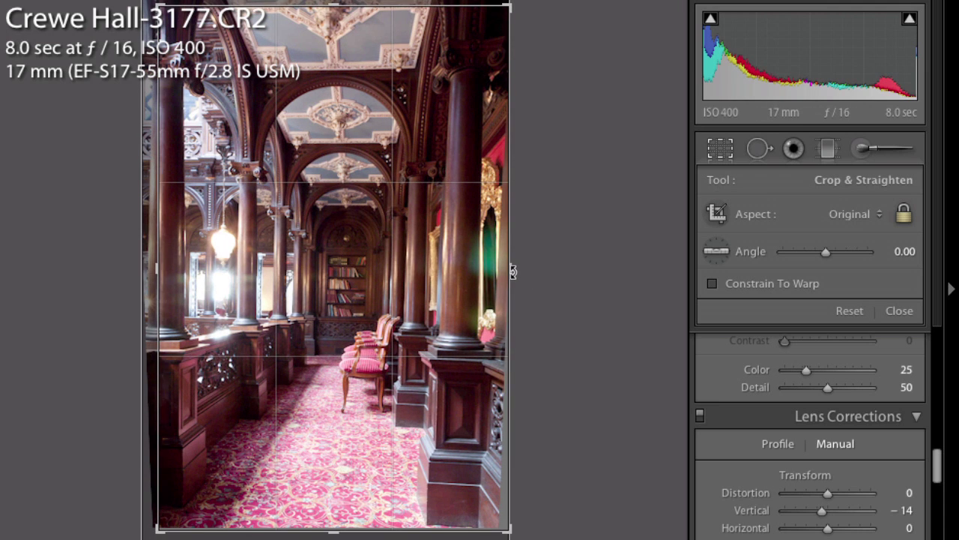
drag(510, 269, 492, 270)
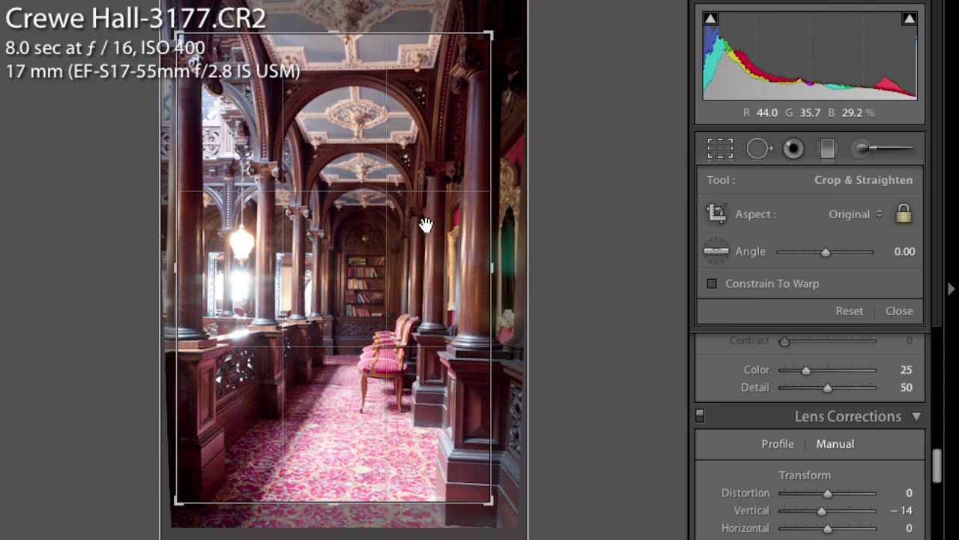
drag(425, 231, 423, 229)
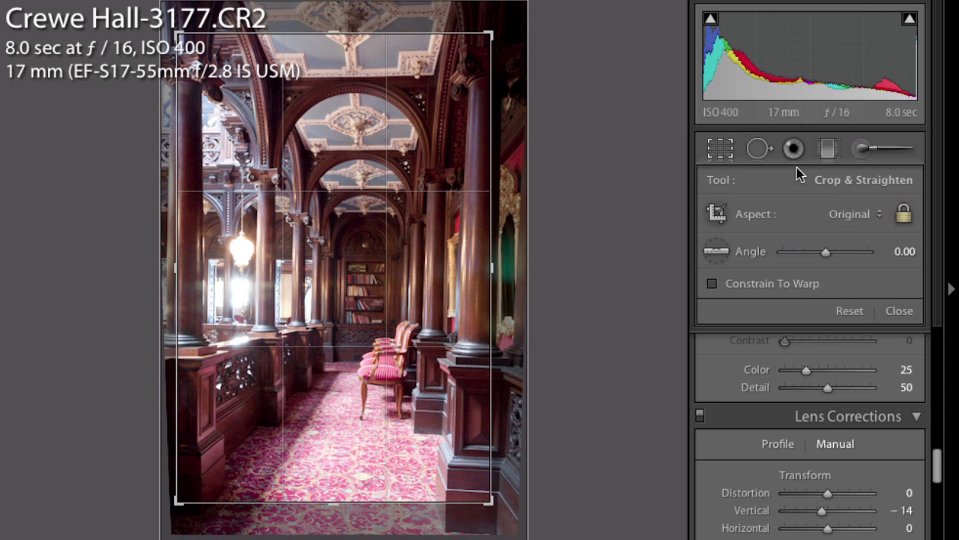
click(723, 159)
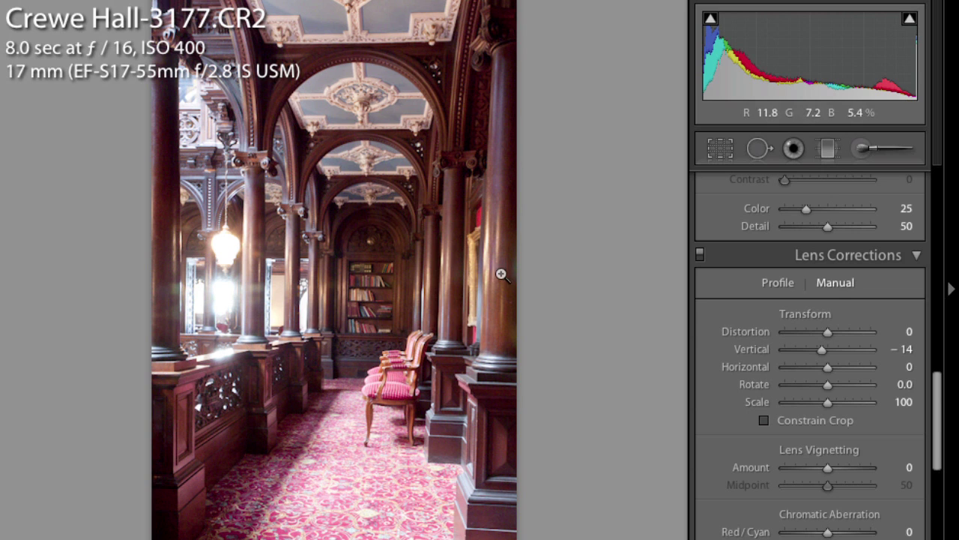
- Bring the Vertical transform from -14 back to 0 and set Rotate to -0.9
mouse_move(811, 386)
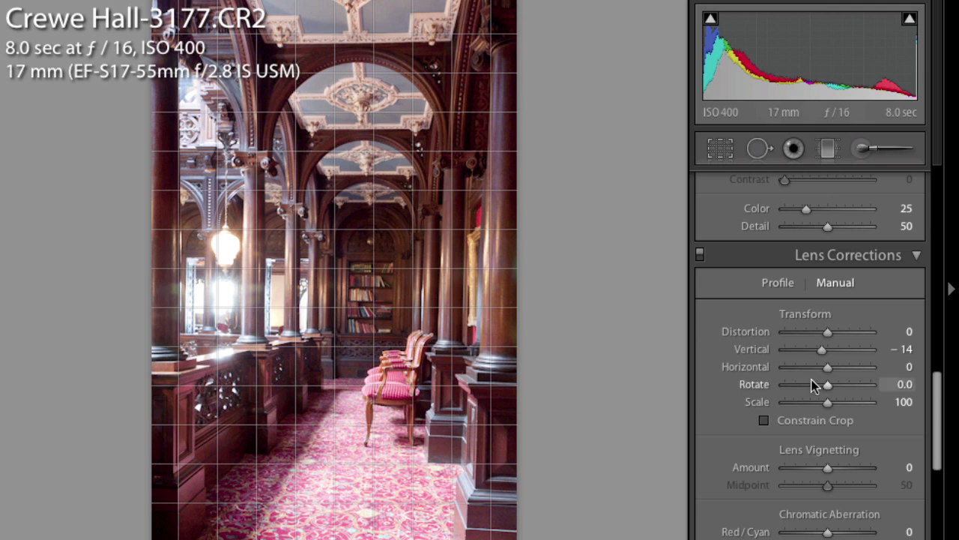
key(Up)
key(Up)
key(Up)
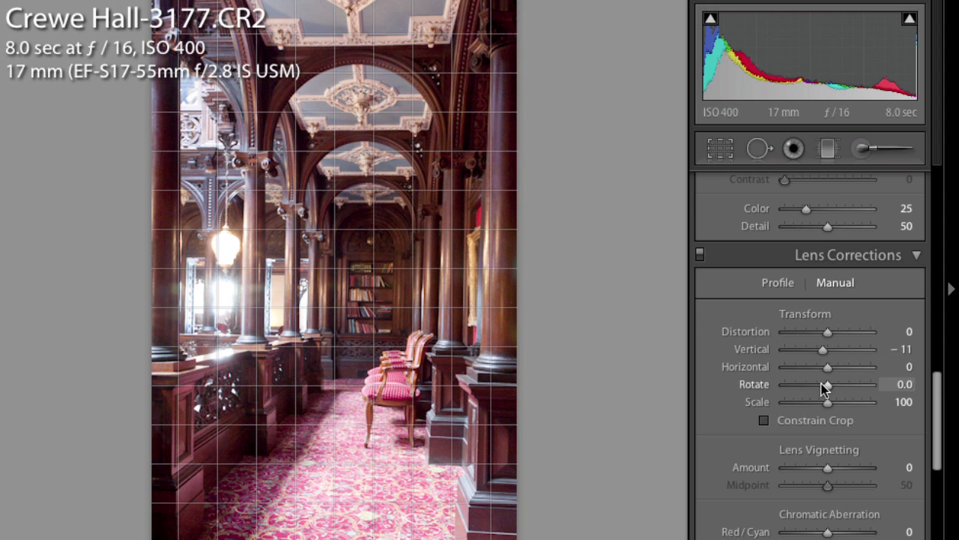
drag(828, 385, 825, 385)
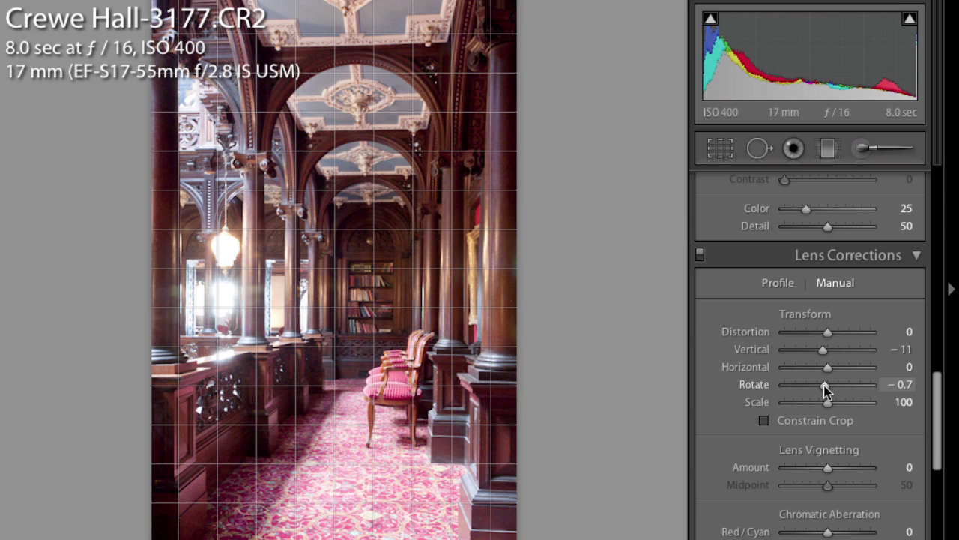
drag(825, 385, 825, 386)
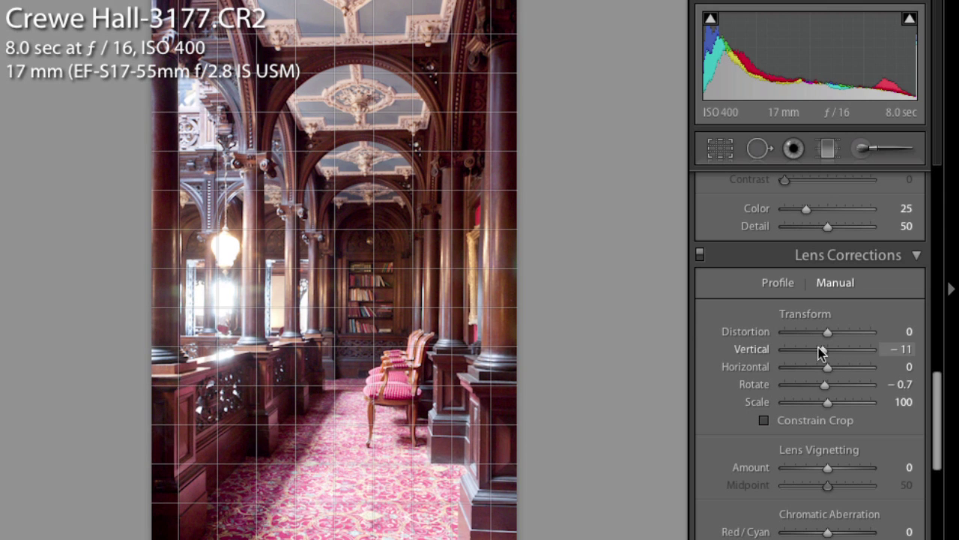
drag(819, 349, 826, 350)
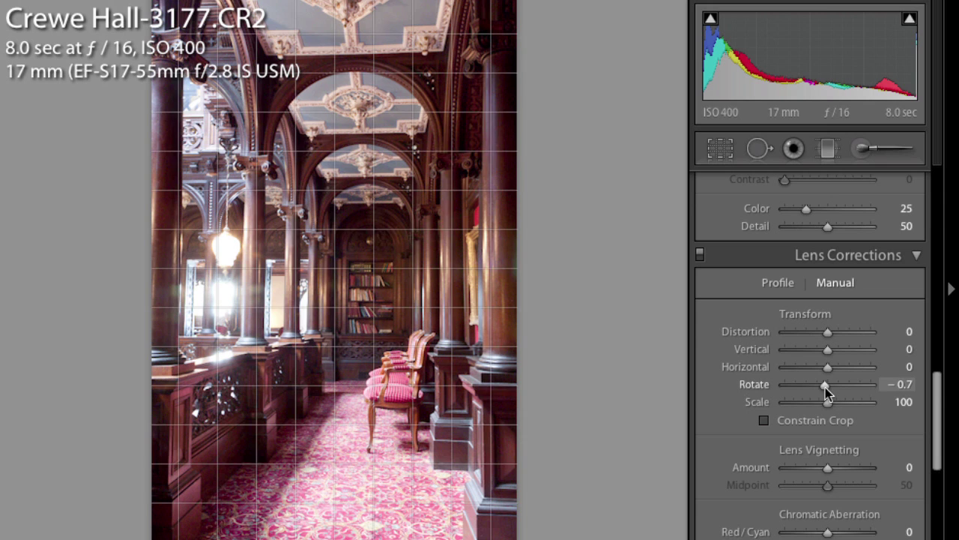
drag(825, 387, 823, 387)
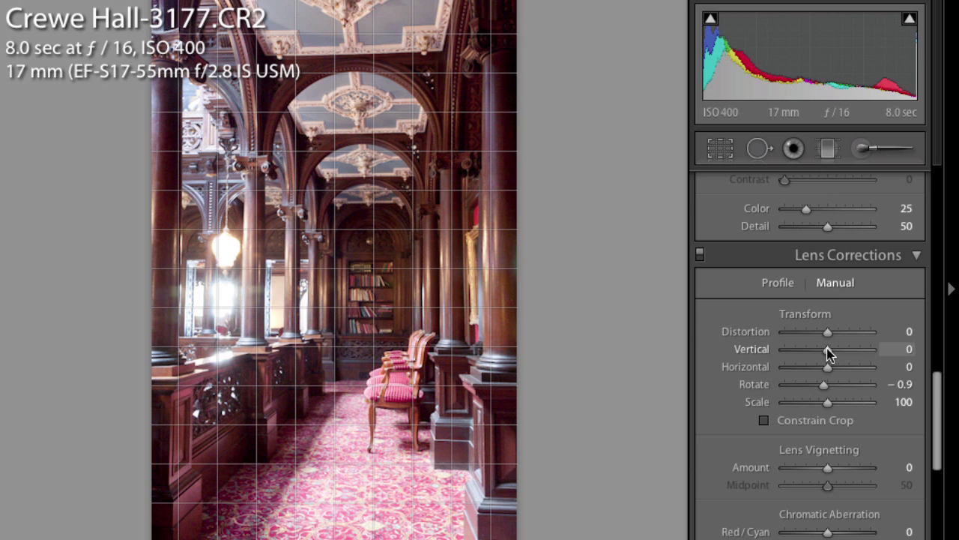
- Set the Transform Vertical value to -2 and Horizontal to -9, keeping Rotate at -0.9
drag(828, 349, 826, 350)
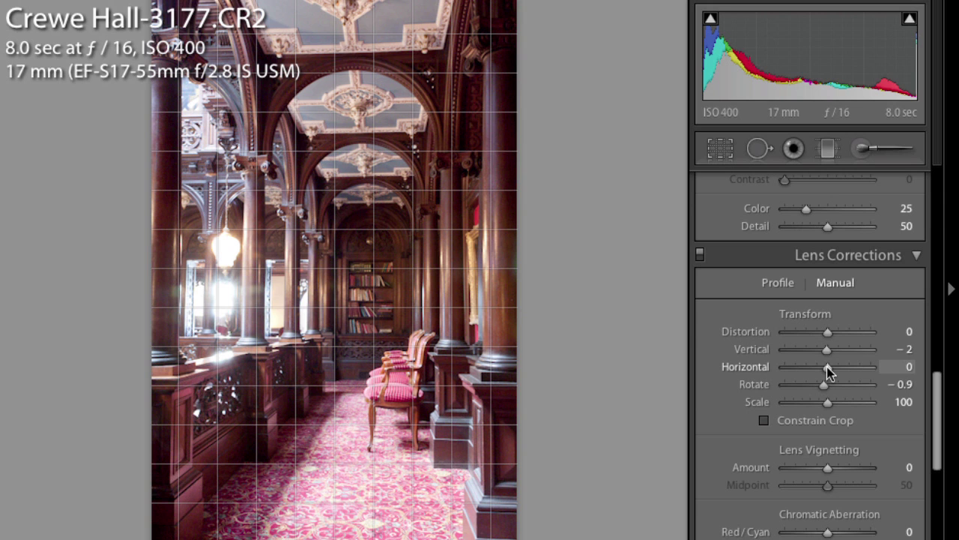
drag(828, 370, 824, 371)
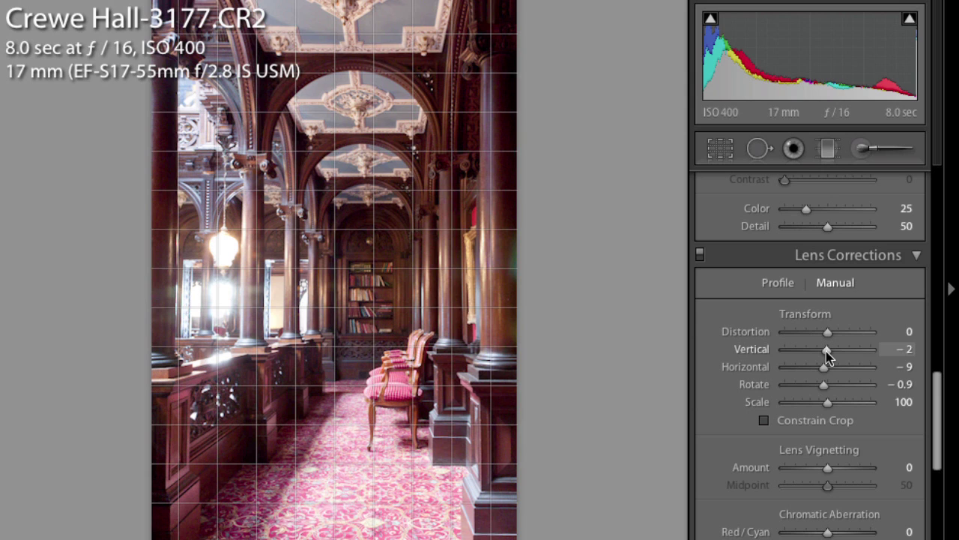
drag(827, 357, 828, 357)
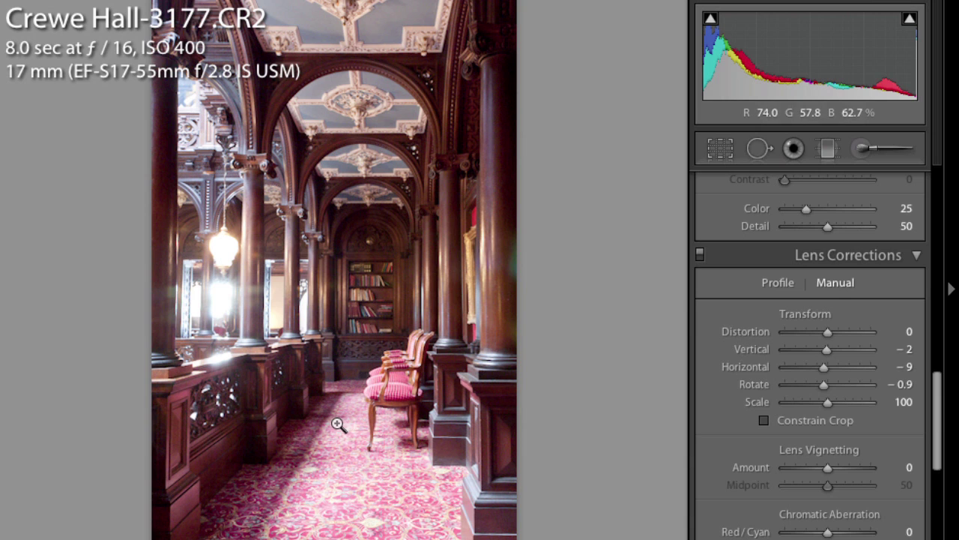
click(699, 254)
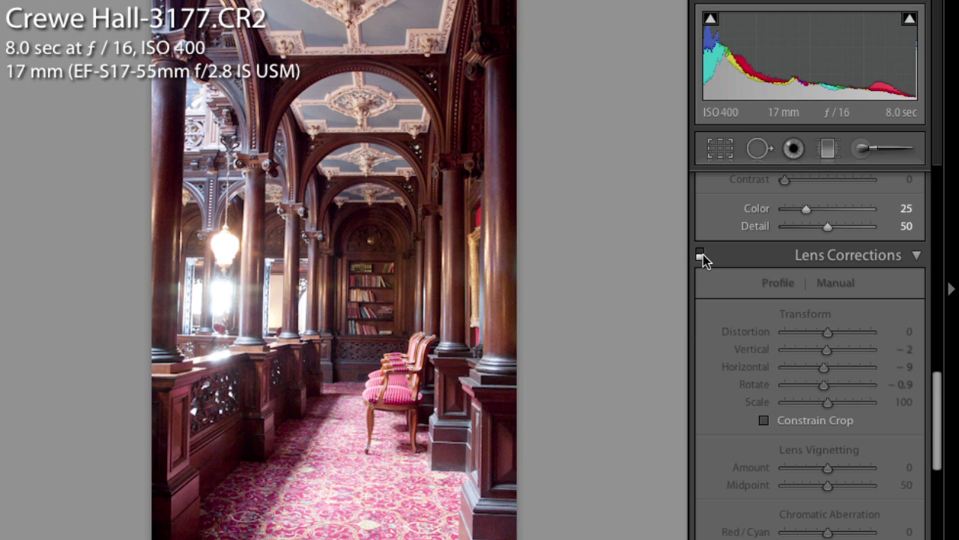
click(702, 255)
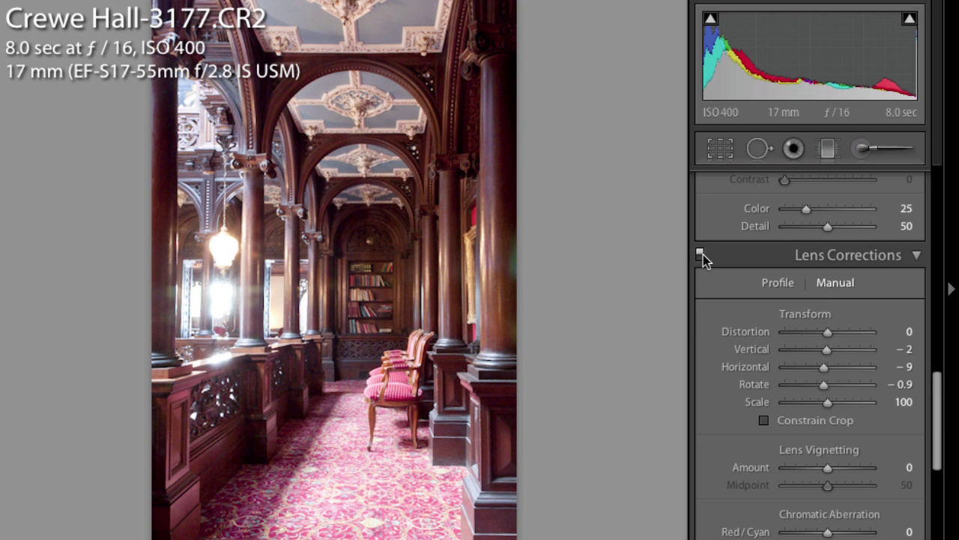
click(703, 254)
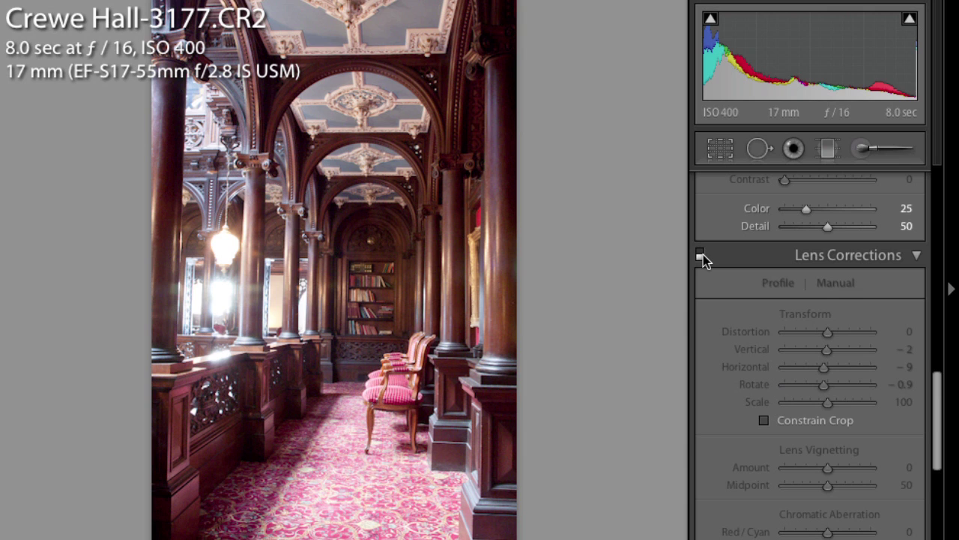
click(703, 254)
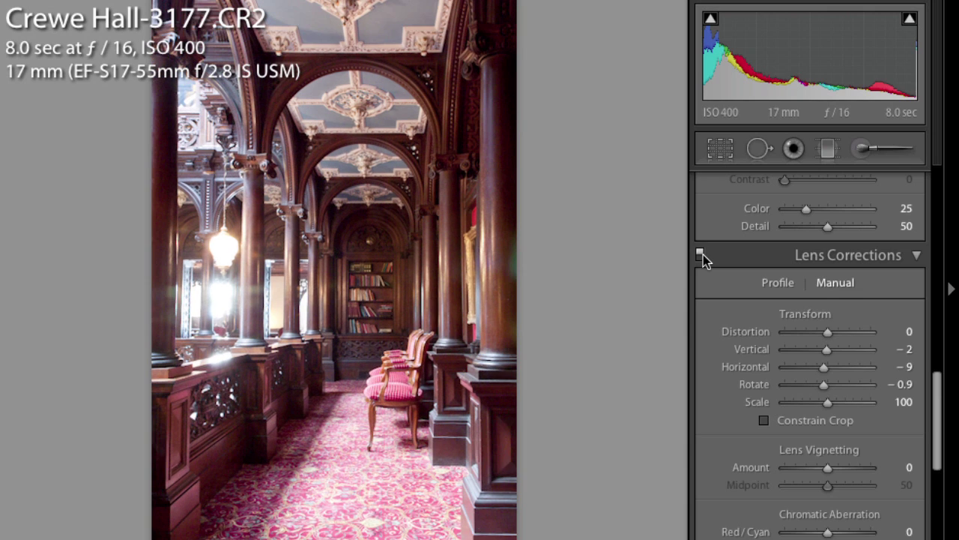
click(703, 254)
click(702, 255)
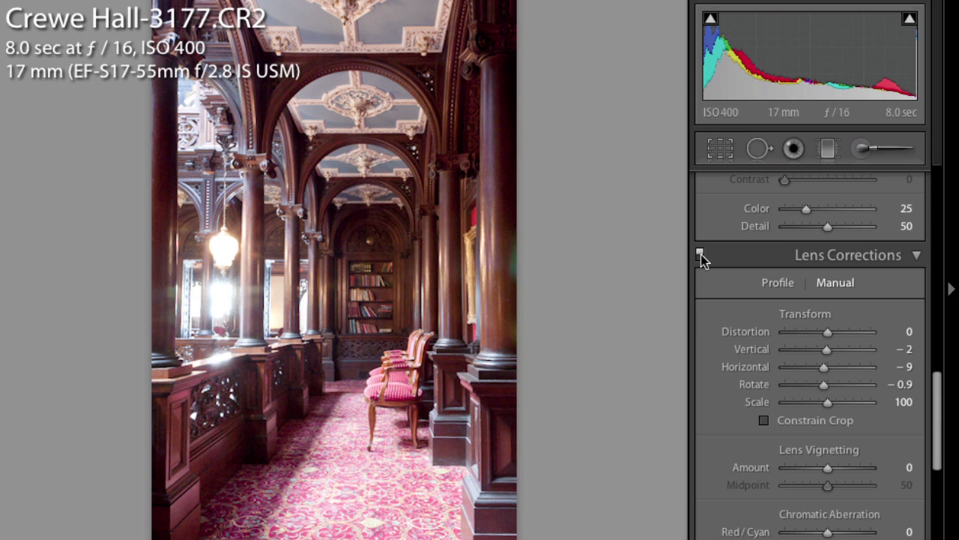
click(701, 254)
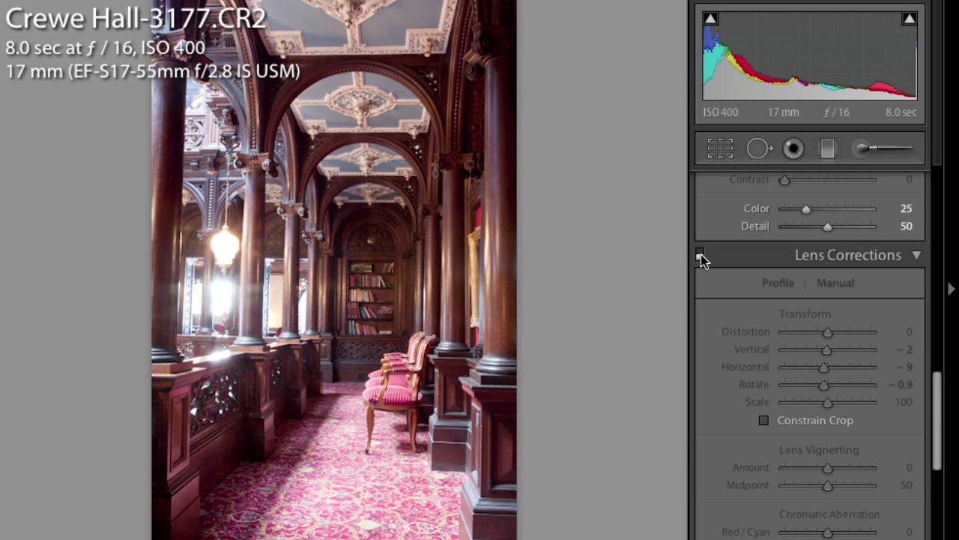
click(700, 254)
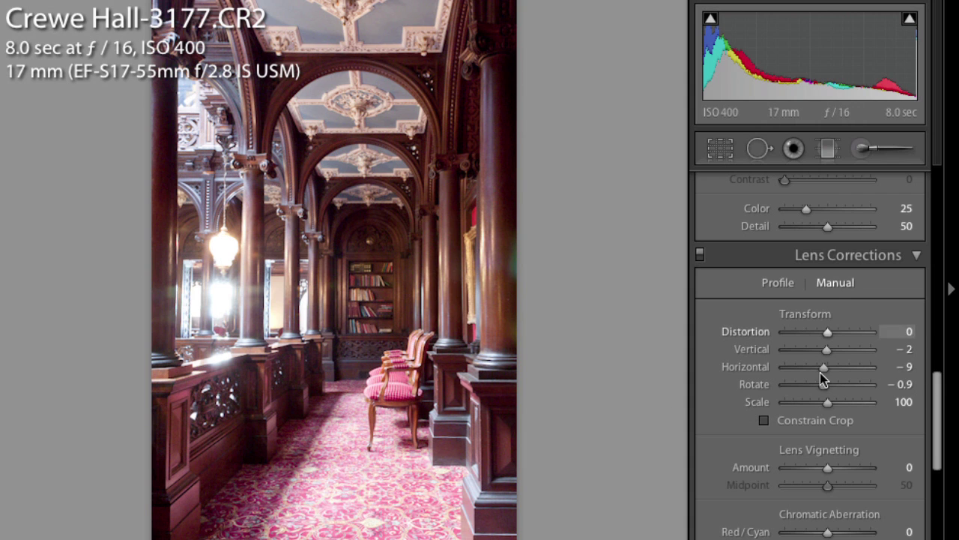
mouse_move(799, 336)
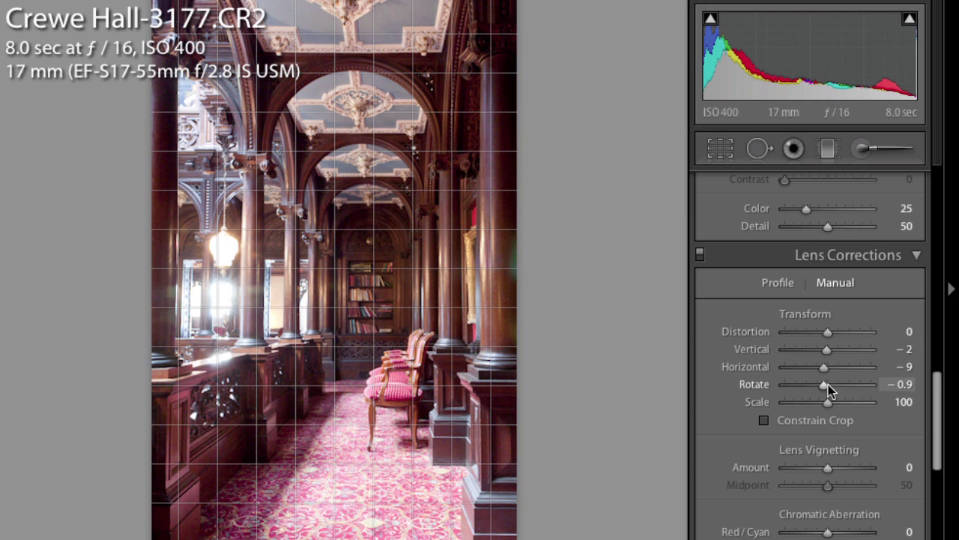